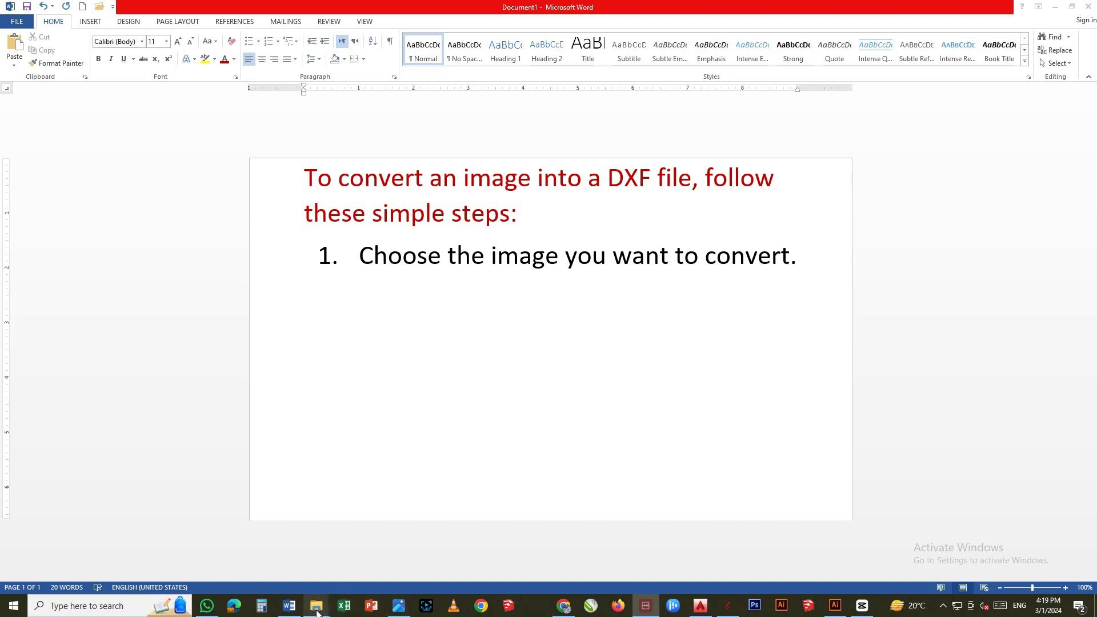
# Open the YAMAHA logo JPG from the Downloads folder in Photos
pyautogui.moveTo(316, 606)
pyautogui.click(360, 552)
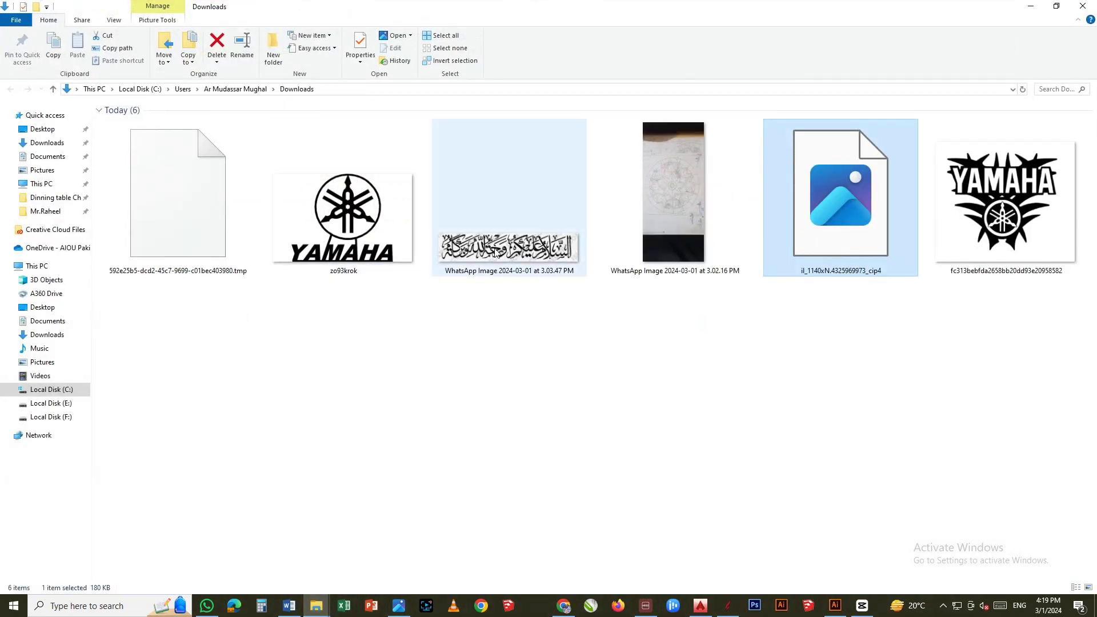
pyautogui.doubleClick(1000, 203)
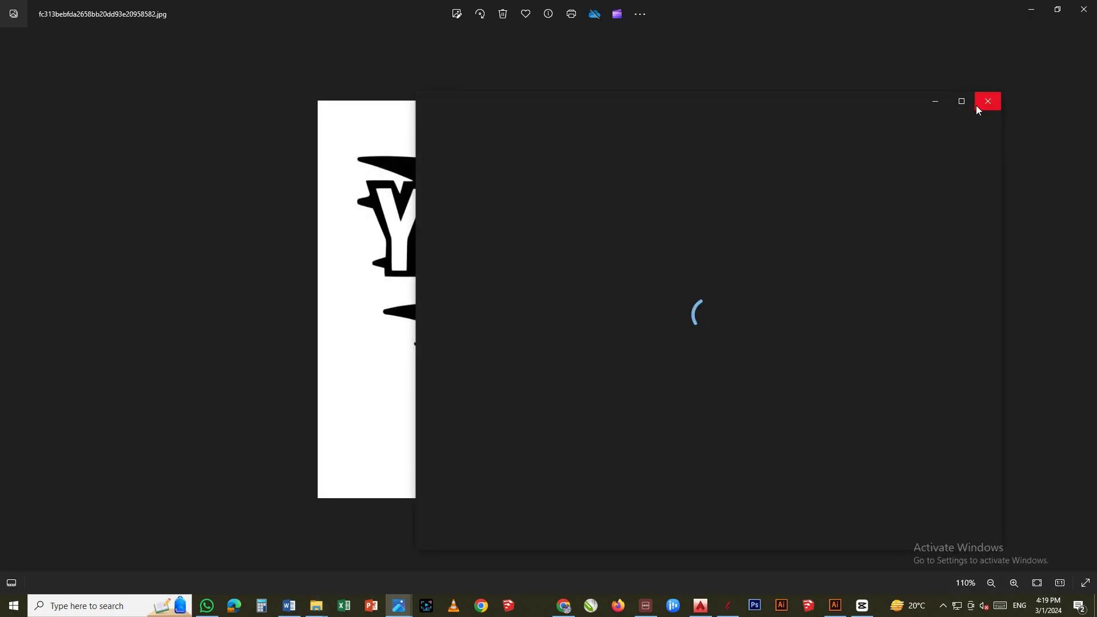
pyautogui.click(964, 101)
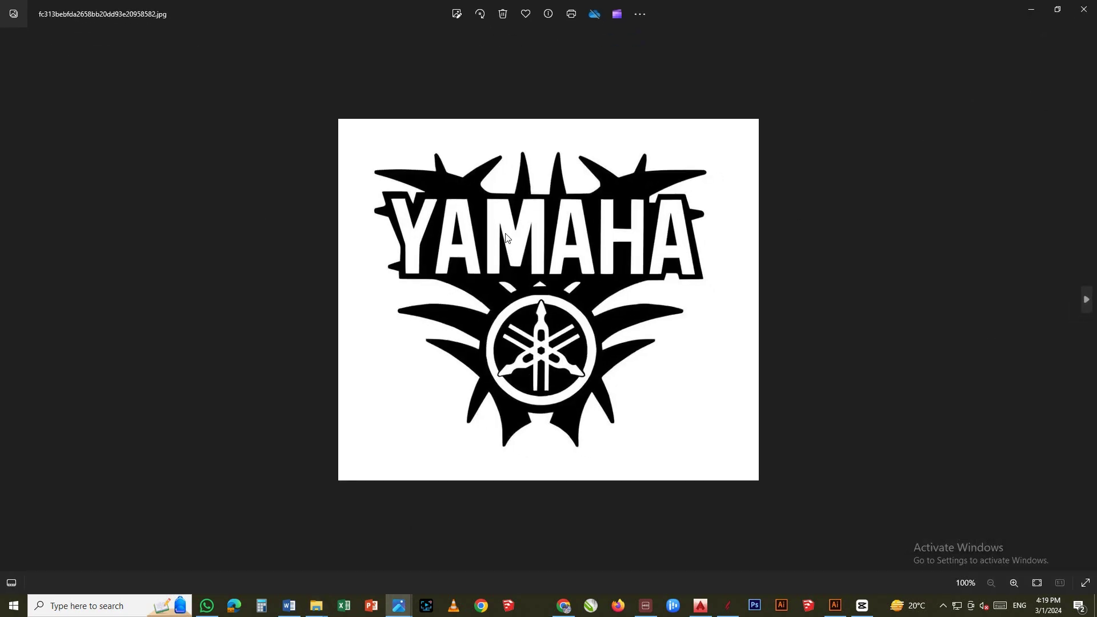
# Copy the YAMAHA logo image to the clipboard and go back to the Word guide
pyautogui.rightClick(553, 232)
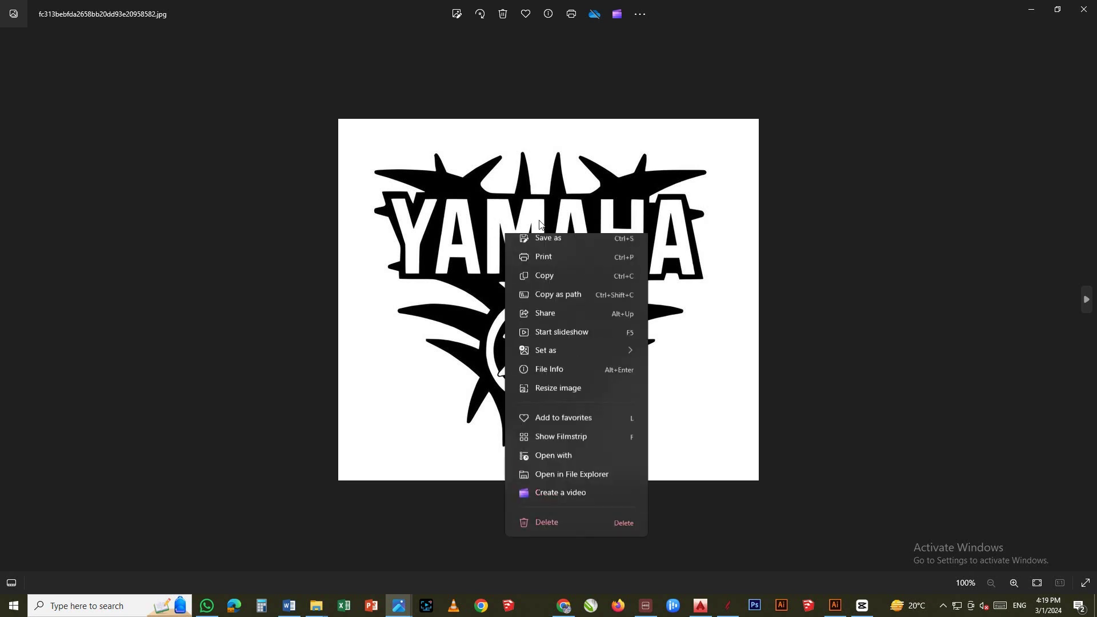
pyautogui.click(546, 287)
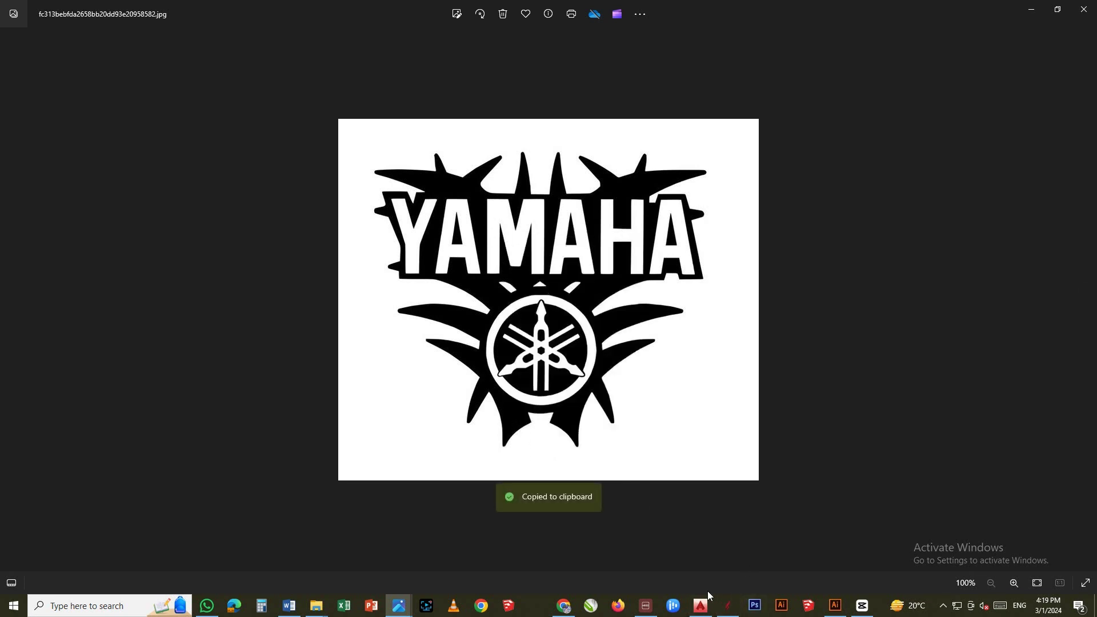
pyautogui.scroll(1, 635, 496)
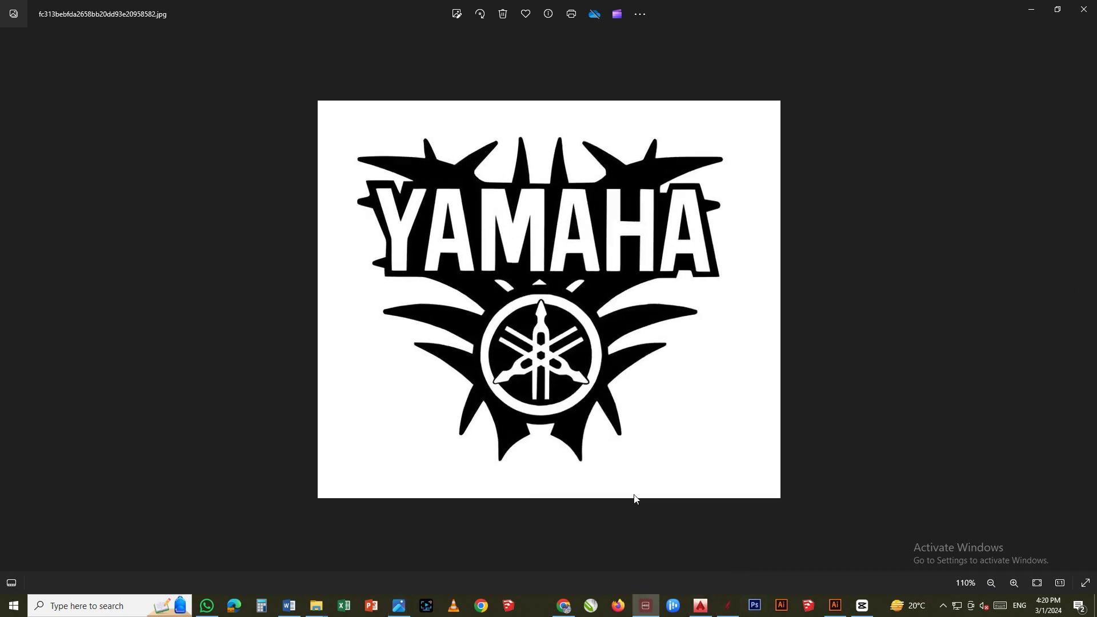
pyautogui.click(289, 605)
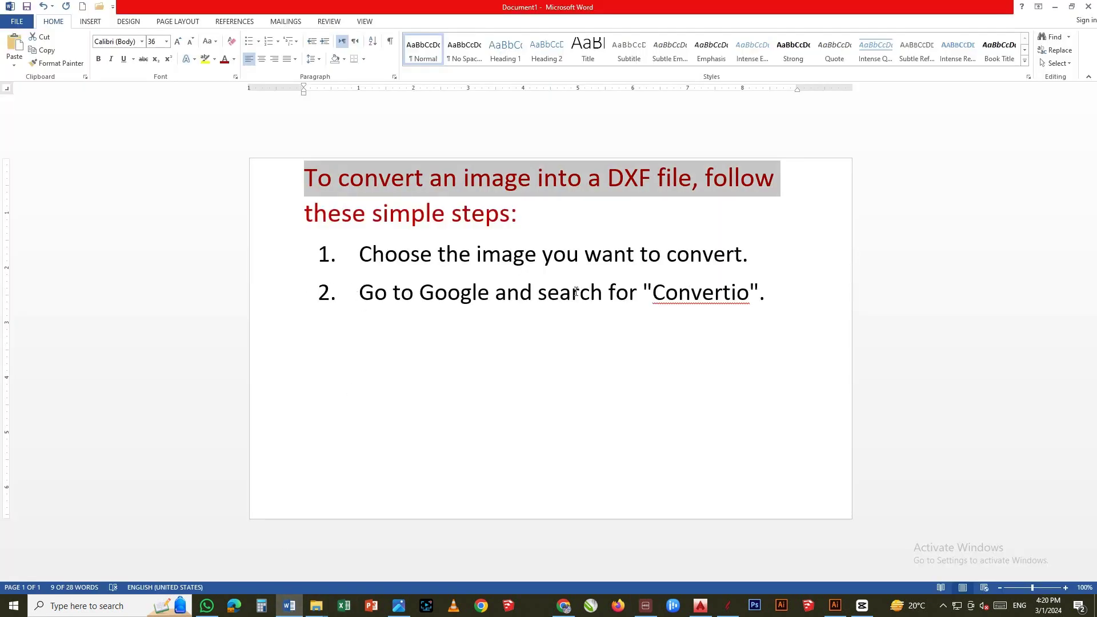
# Search Google for 'convertio', add step 3 in Word, then return to the results
pyautogui.click(564, 606)
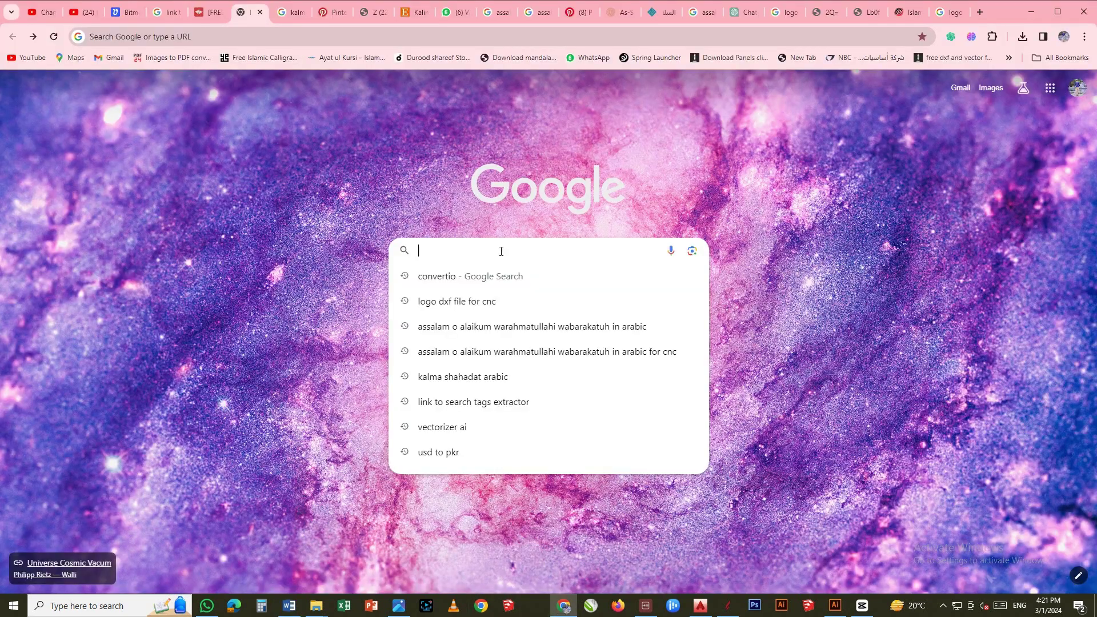
pyautogui.click(433, 281)
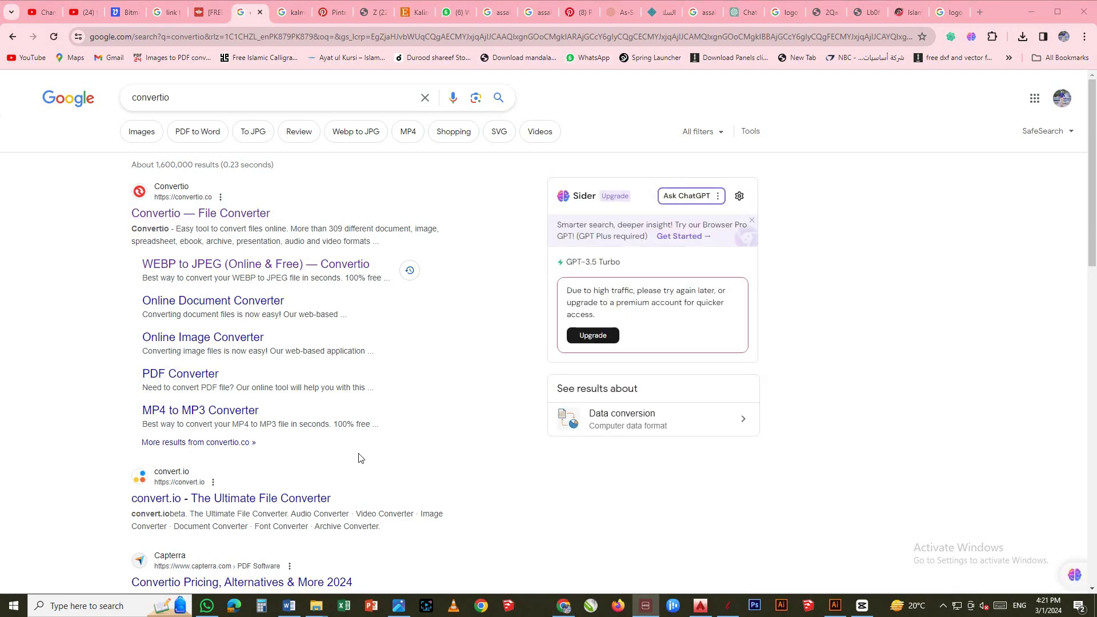
pyautogui.click(289, 606)
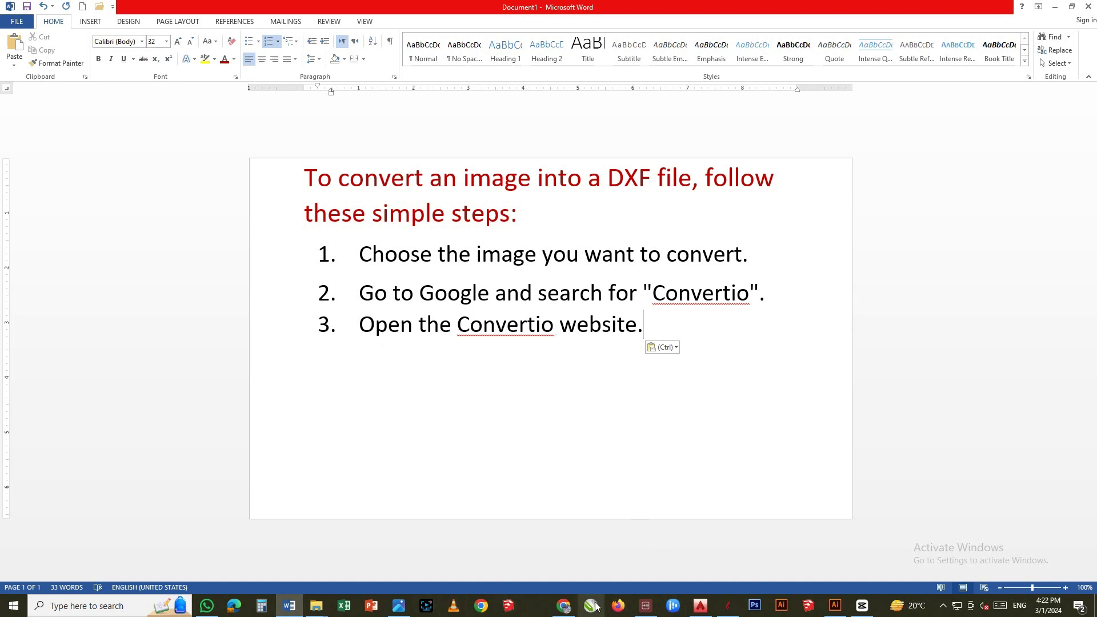
pyautogui.click(570, 611)
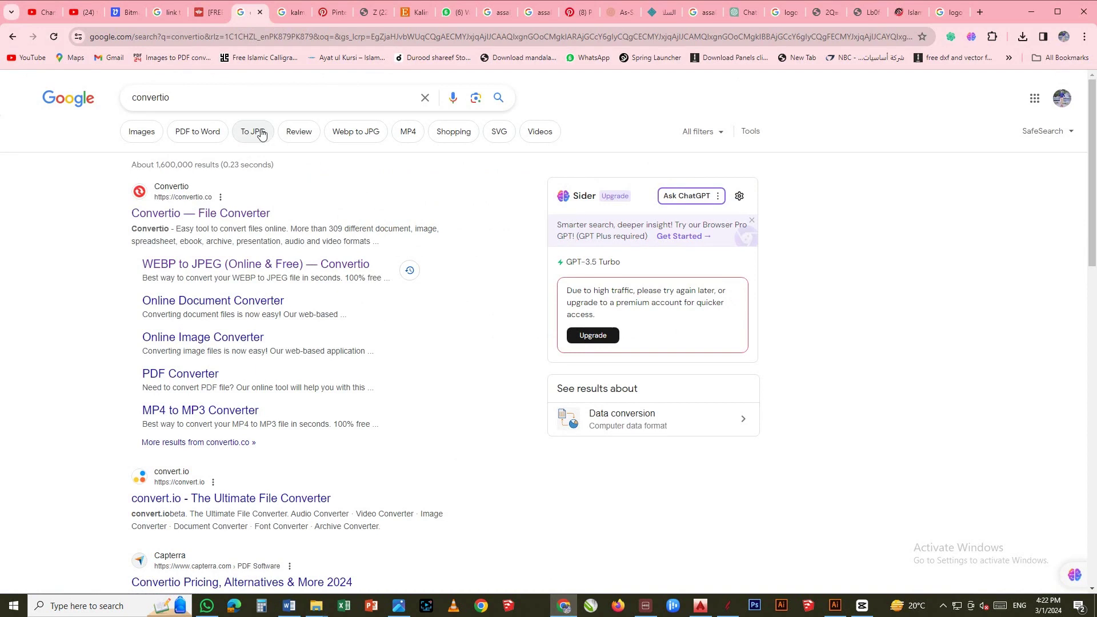
# Open the Convertio File Converter site from the results, then go back to the Word guide
pyautogui.click(176, 215)
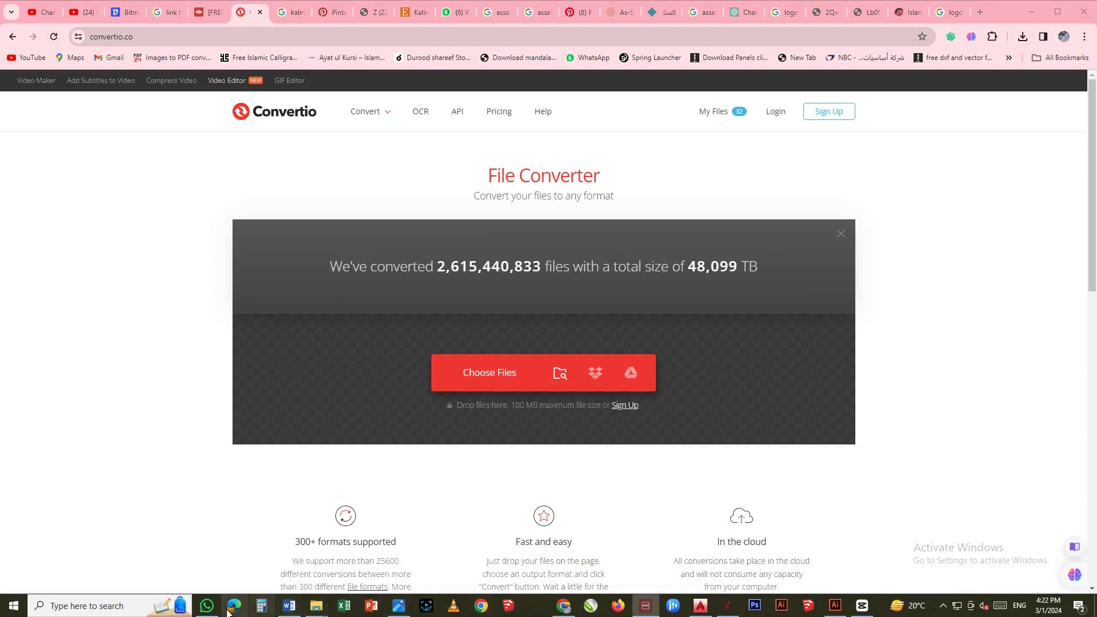
pyautogui.click(294, 604)
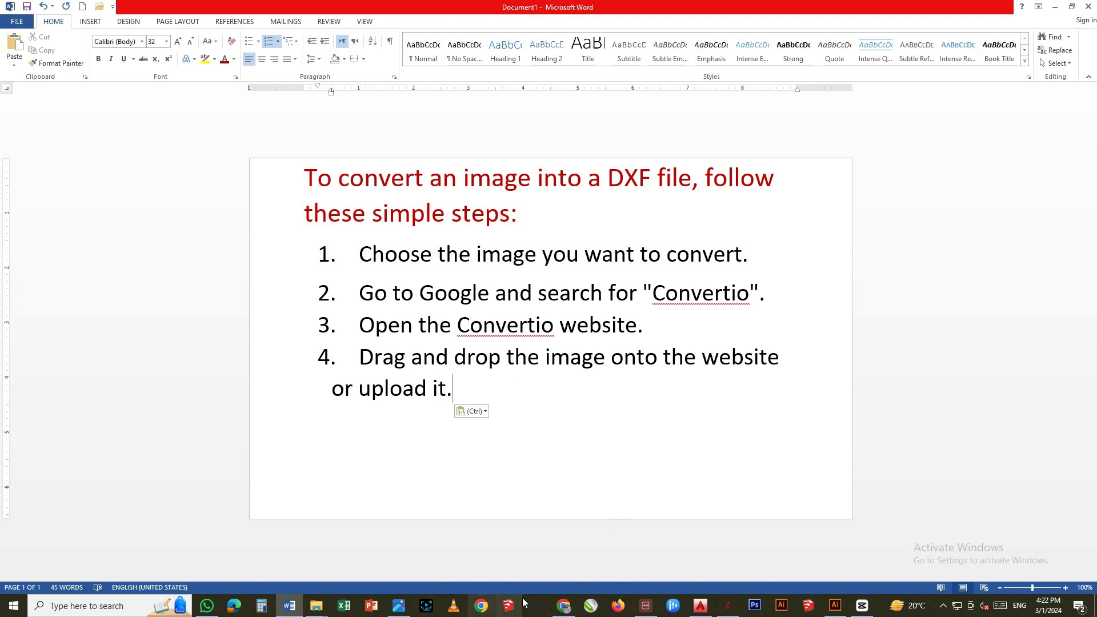
# Upload the YAMAHA logo JPG from Downloads to Convertio, then check the Word guide
pyautogui.click(562, 606)
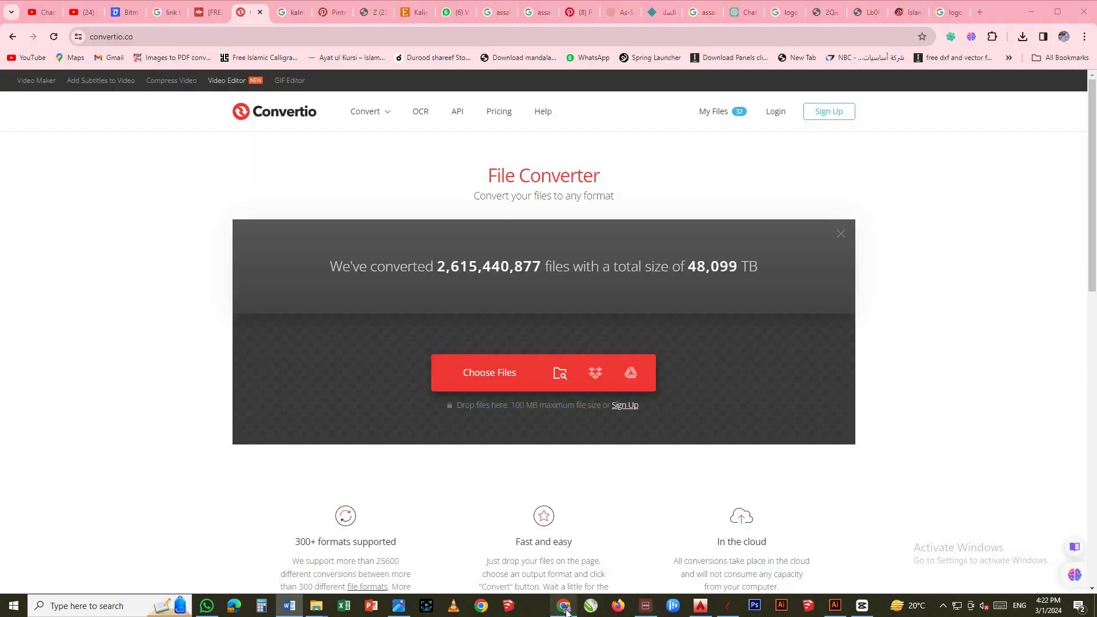
pyautogui.click(514, 370)
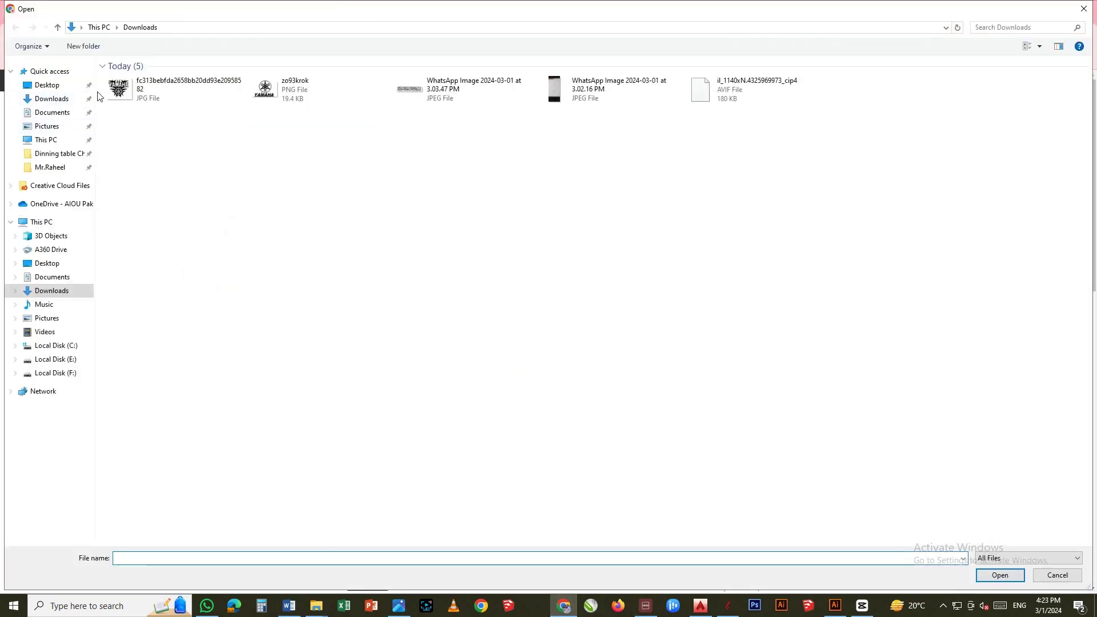
pyautogui.doubleClick(169, 89)
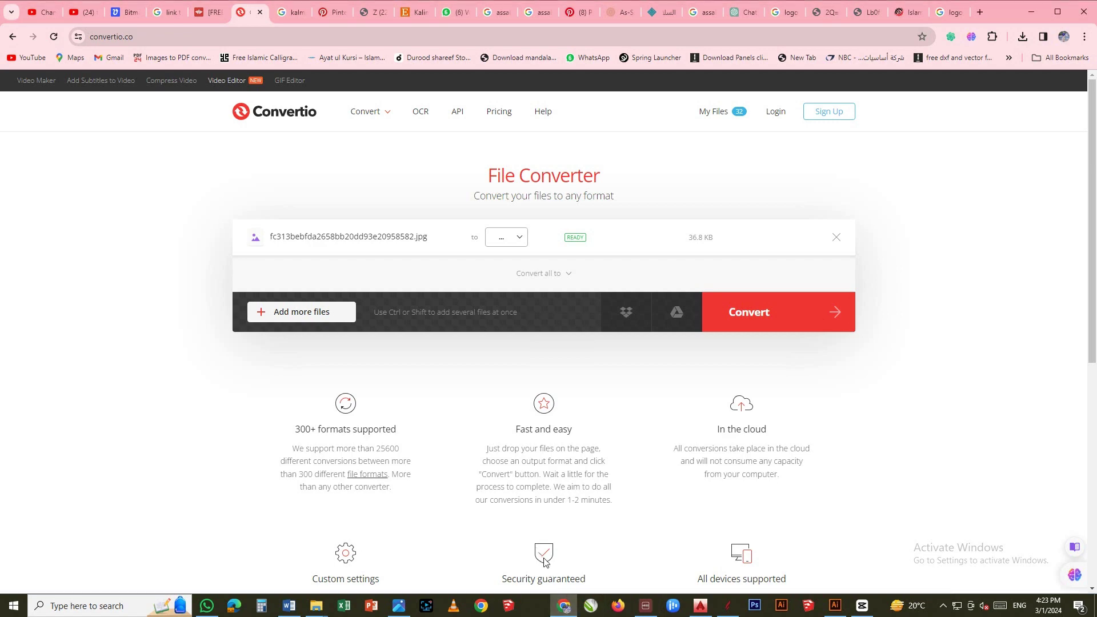
pyautogui.click(289, 606)
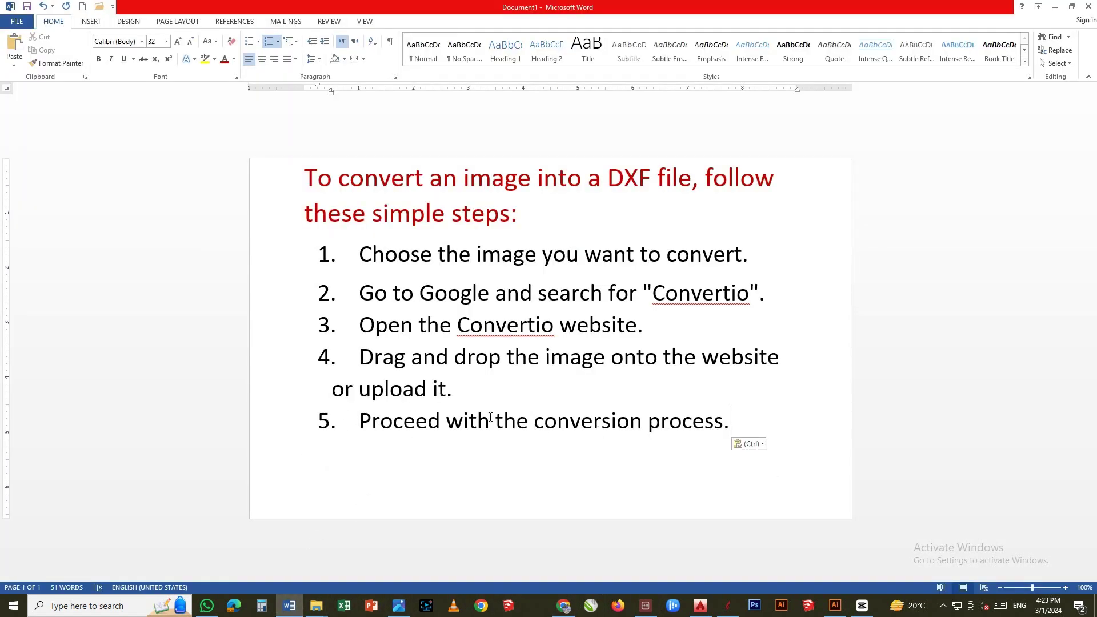
pyautogui.click(563, 606)
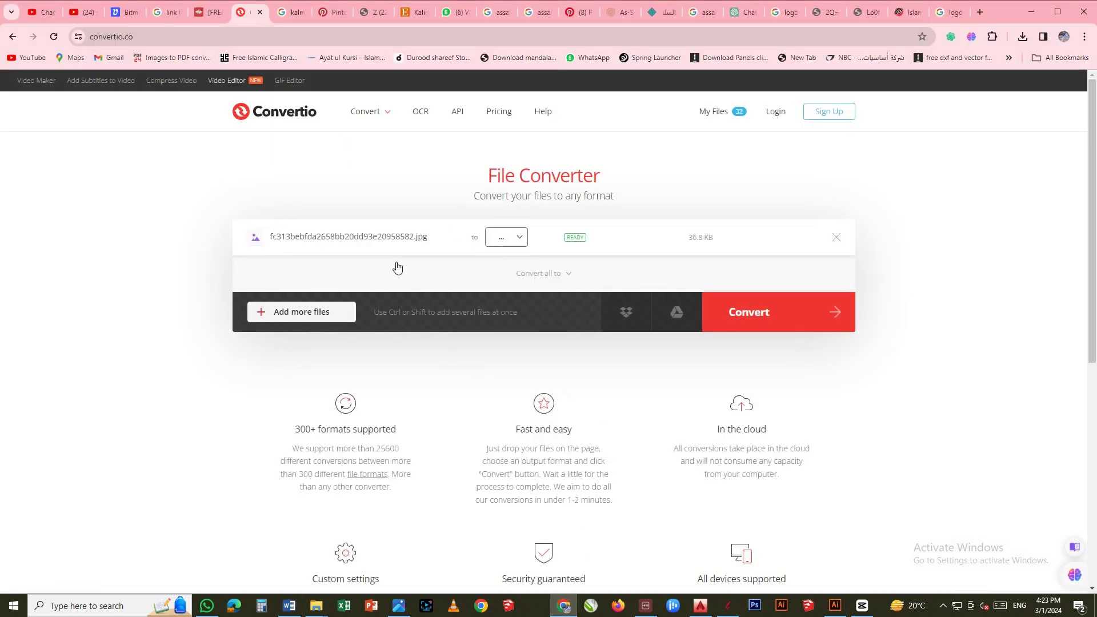
# Choose DXF as the output format and convert the uploaded logo image
pyautogui.click(522, 240)
pyautogui.moveTo(508, 410)
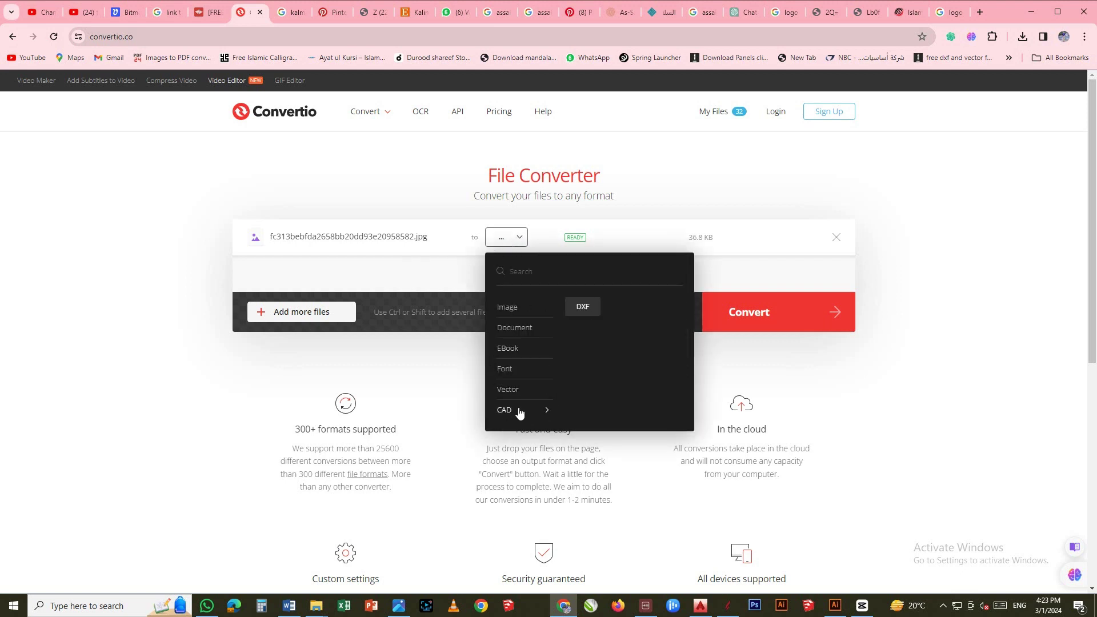
pyautogui.click(589, 309)
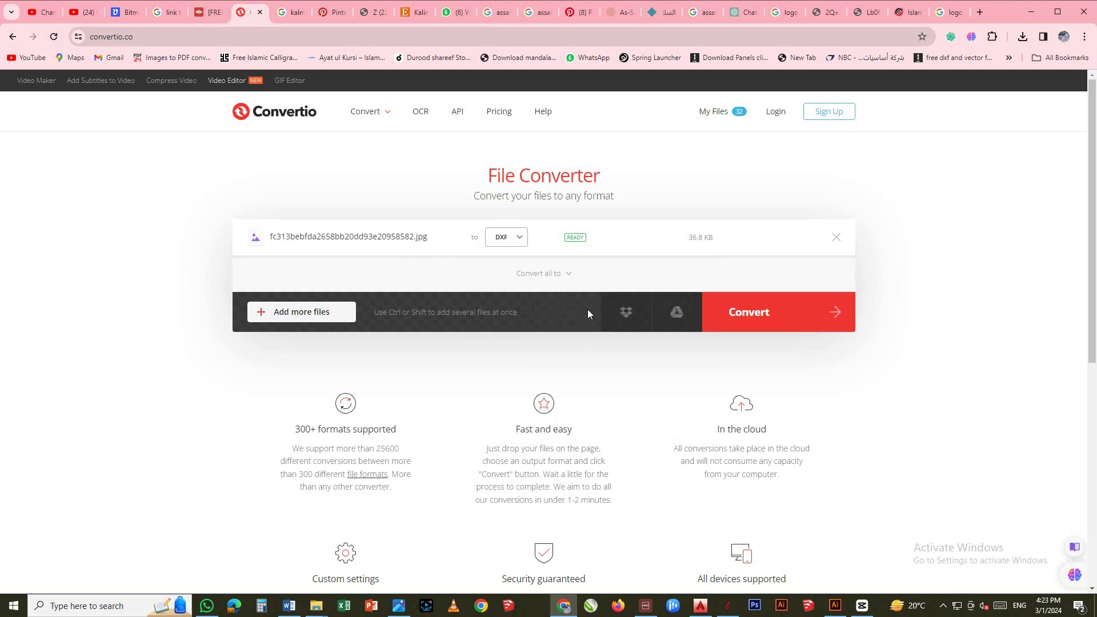
pyautogui.click(752, 314)
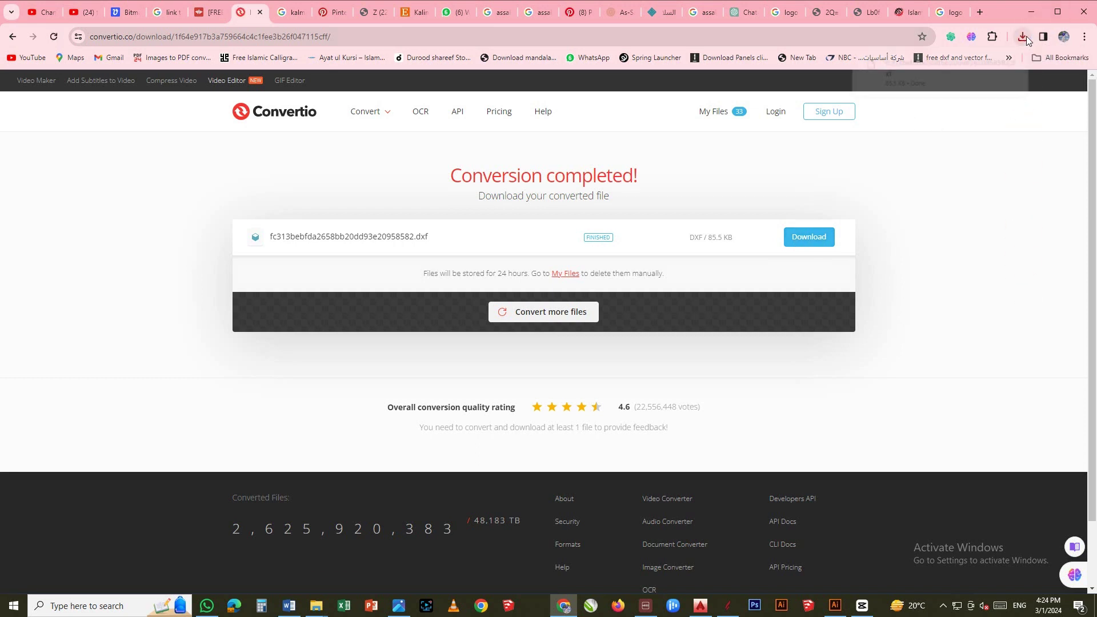
# Zoom in and out on the converted YAMAHA DXF outline in AutoCAD
pyautogui.hotkey('alt', 'Tab')
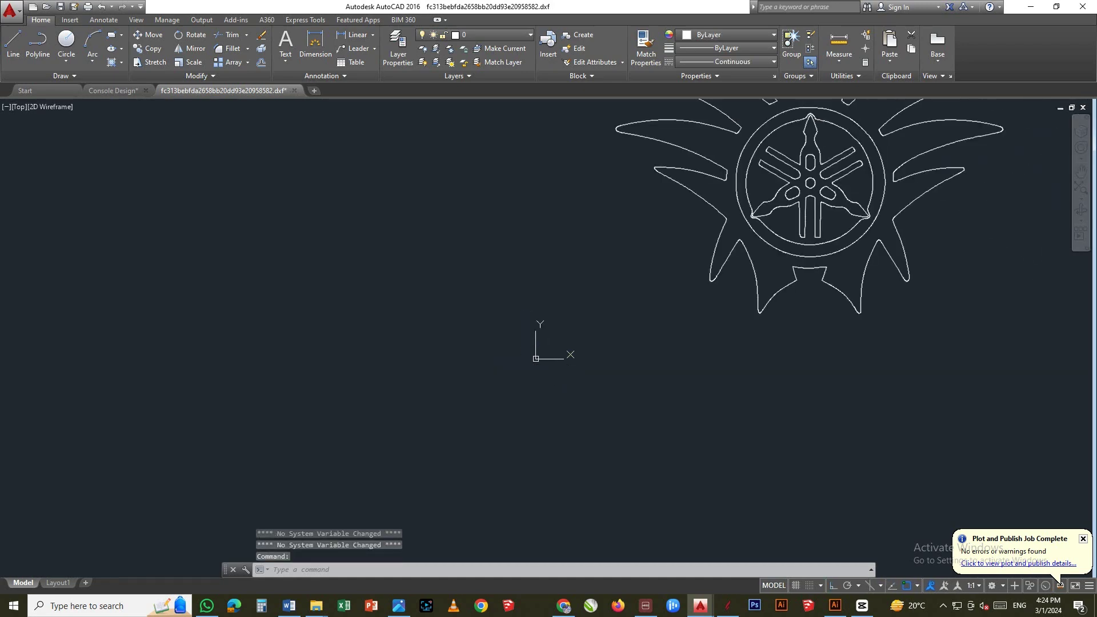
pyautogui.scroll(5, 749, 292)
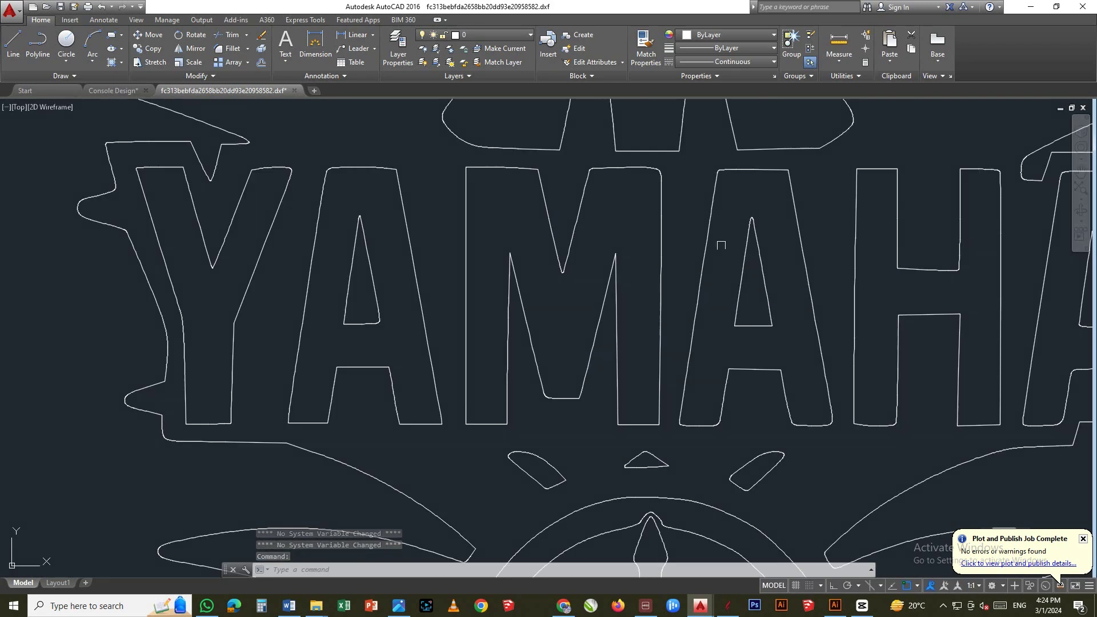
pyautogui.scroll(-5, 656, 245)
pyautogui.scroll(2, 578, 364)
pyautogui.scroll(2, 577, 363)
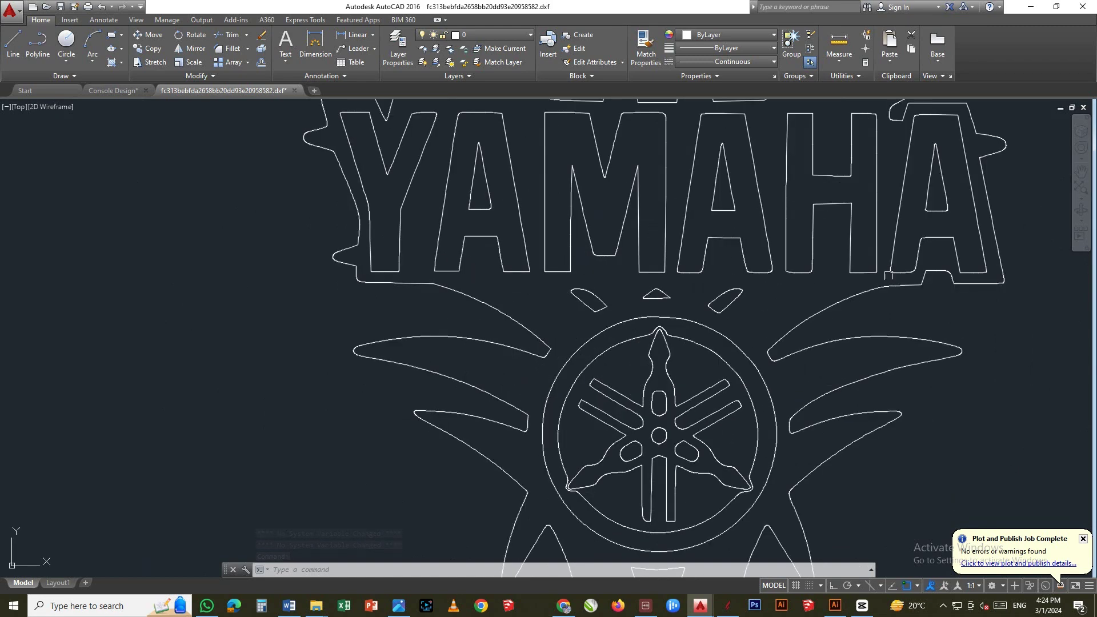
pyautogui.scroll(-4, 566, 480)
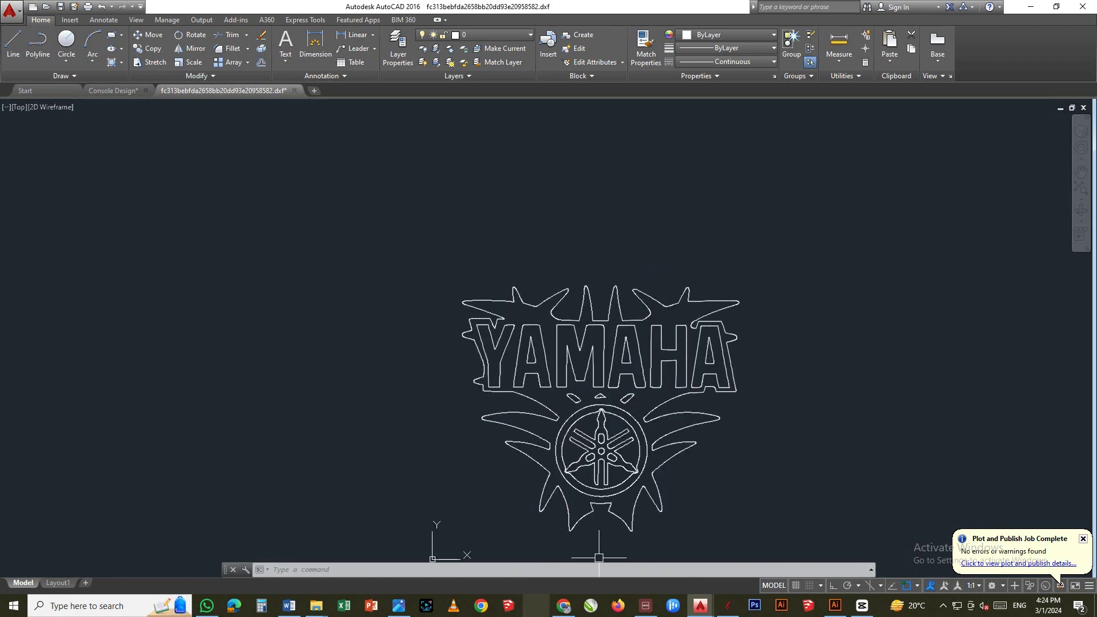
# Compare the DXF outline against the original JPG logo, then return to Word
pyautogui.click(399, 606)
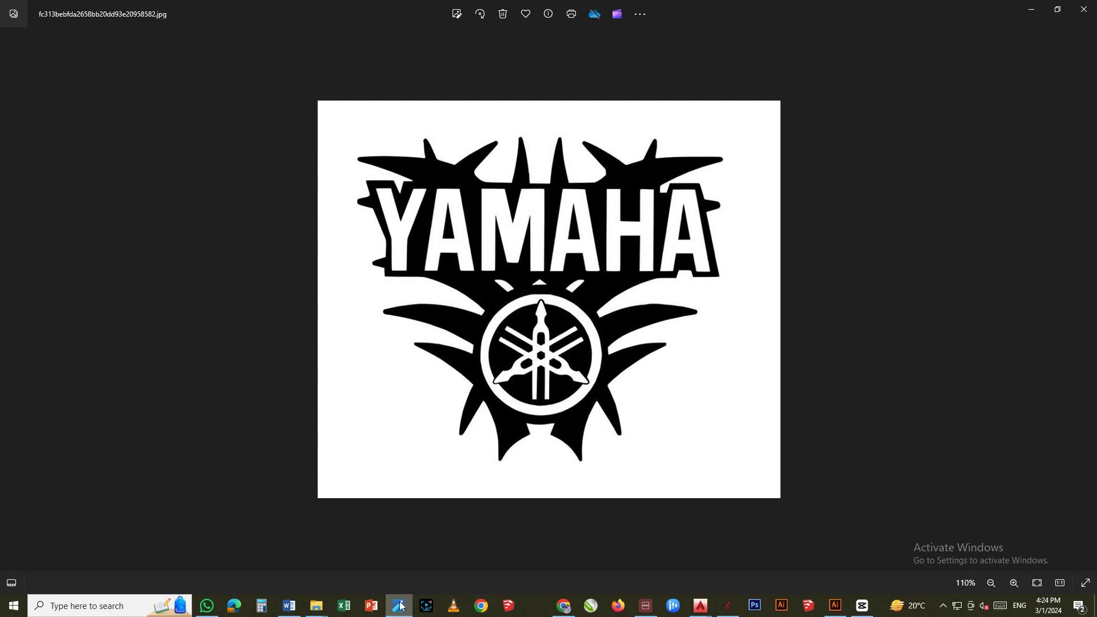
pyautogui.click(700, 606)
pyautogui.scroll(3, 571, 372)
pyautogui.scroll(2, 548, 373)
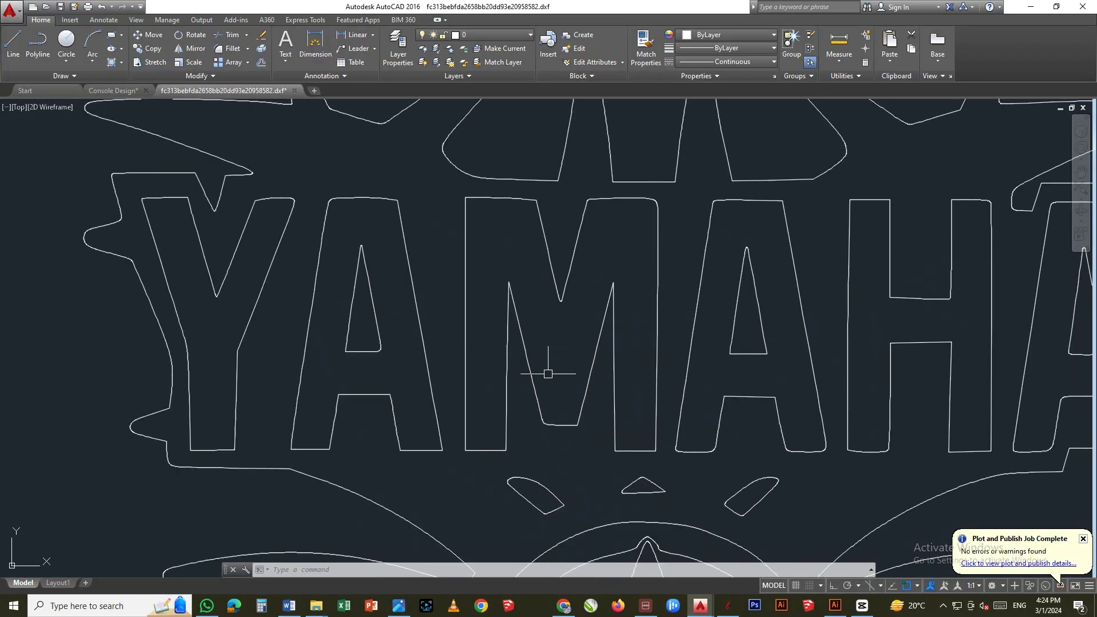
pyautogui.scroll(-5, 548, 373)
pyautogui.scroll(-2, 571, 411)
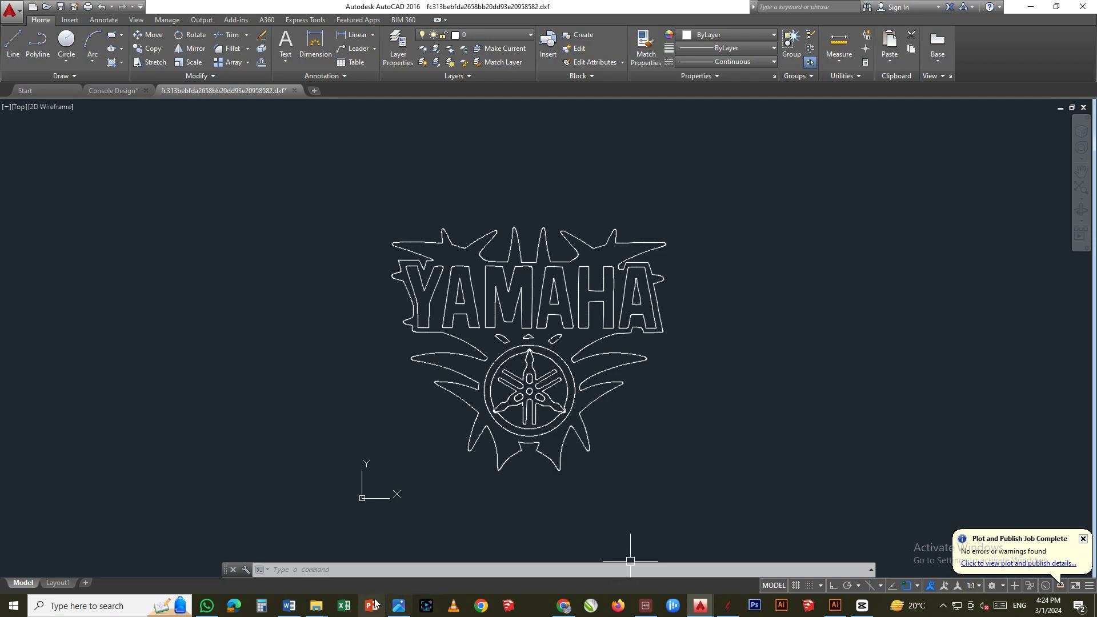
pyautogui.click(289, 606)
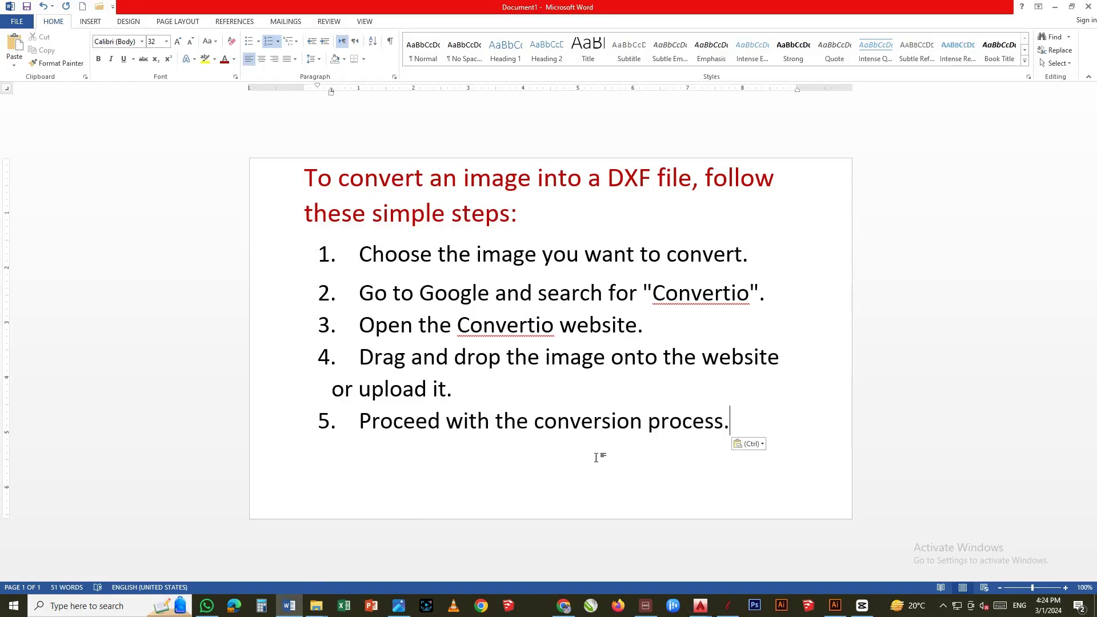
# Below step 5, add the unnumbered line 'Simple trick , Kindly subscribe for more.thanks'
pyautogui.press('Return')
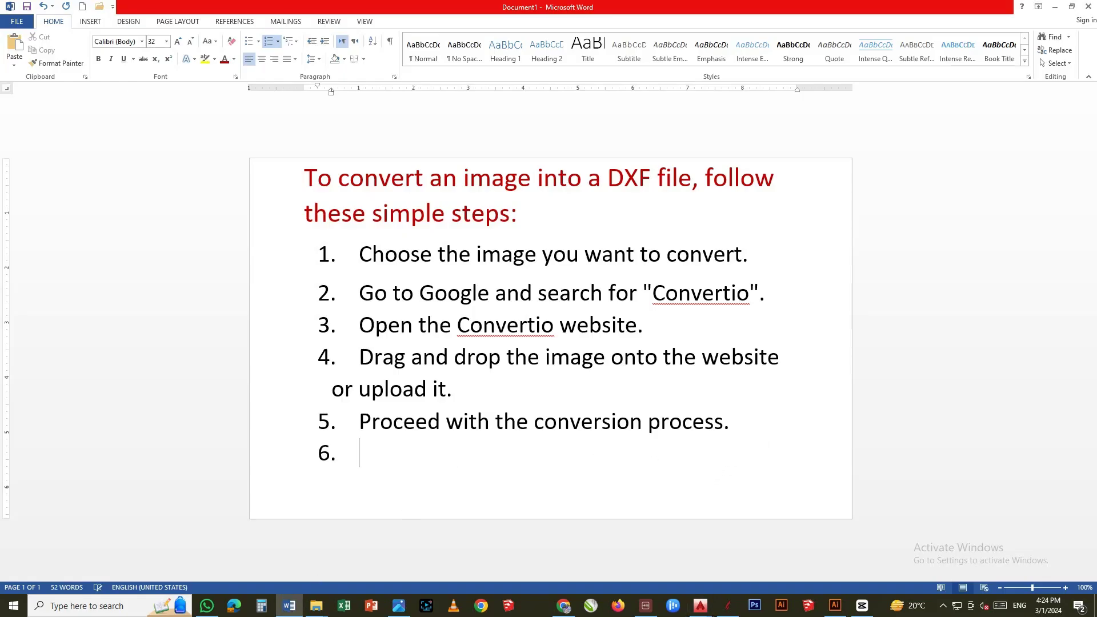
pyautogui.press('Return')
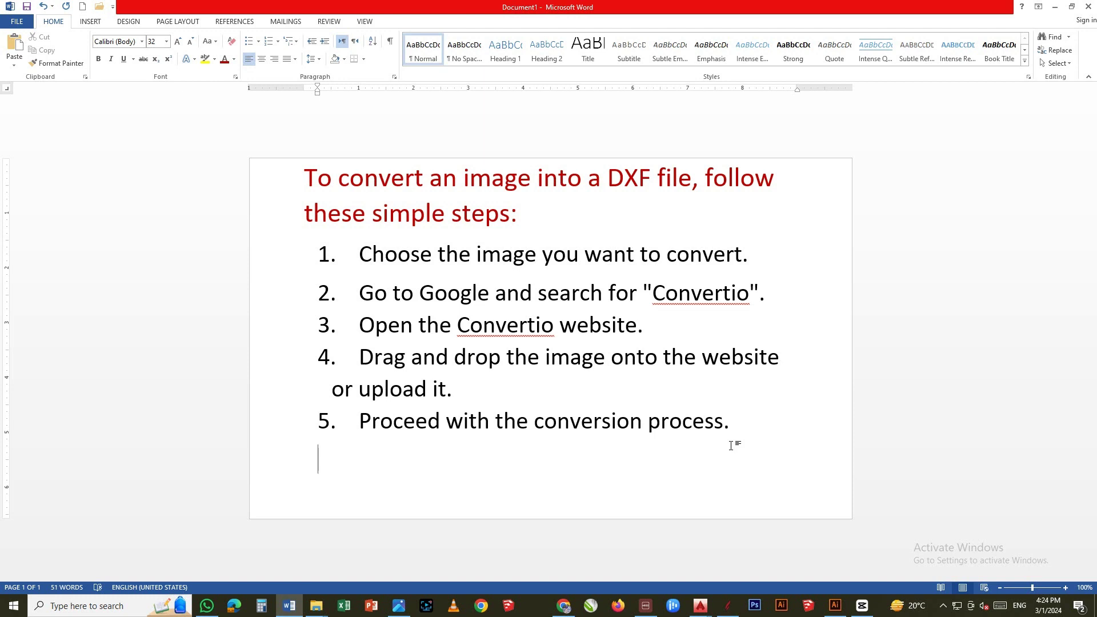
pyautogui.write('sim')
pyautogui.write('ple tri')
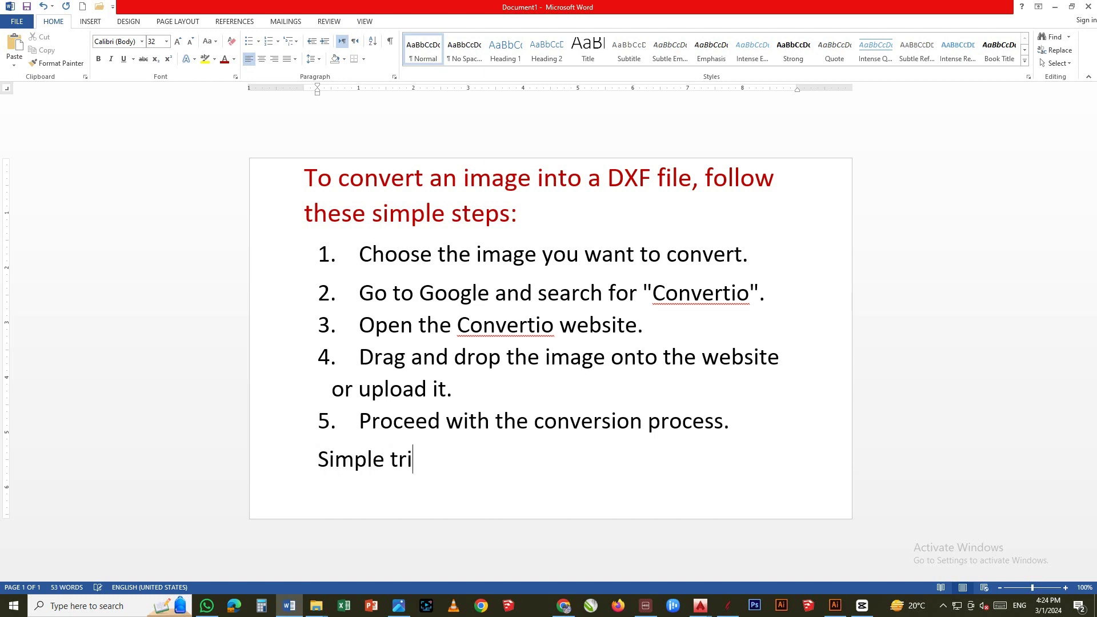
pyautogui.write('ck')
pyautogui.write(' , Kindl')
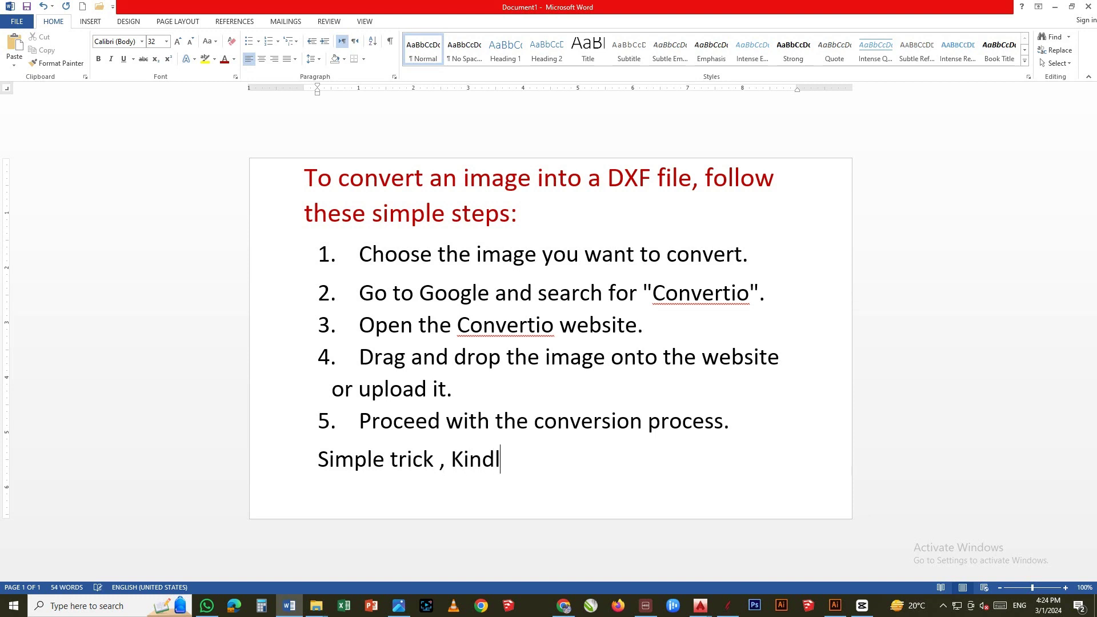
pyautogui.write('y subsb')
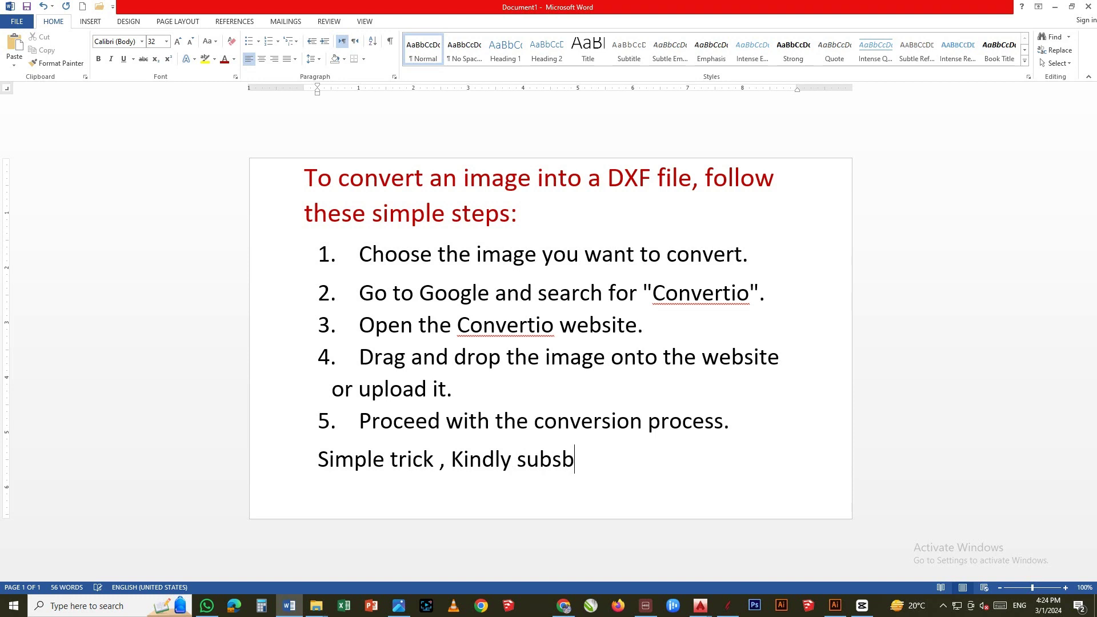
pyautogui.write('r')
pyautogui.write('be for me')
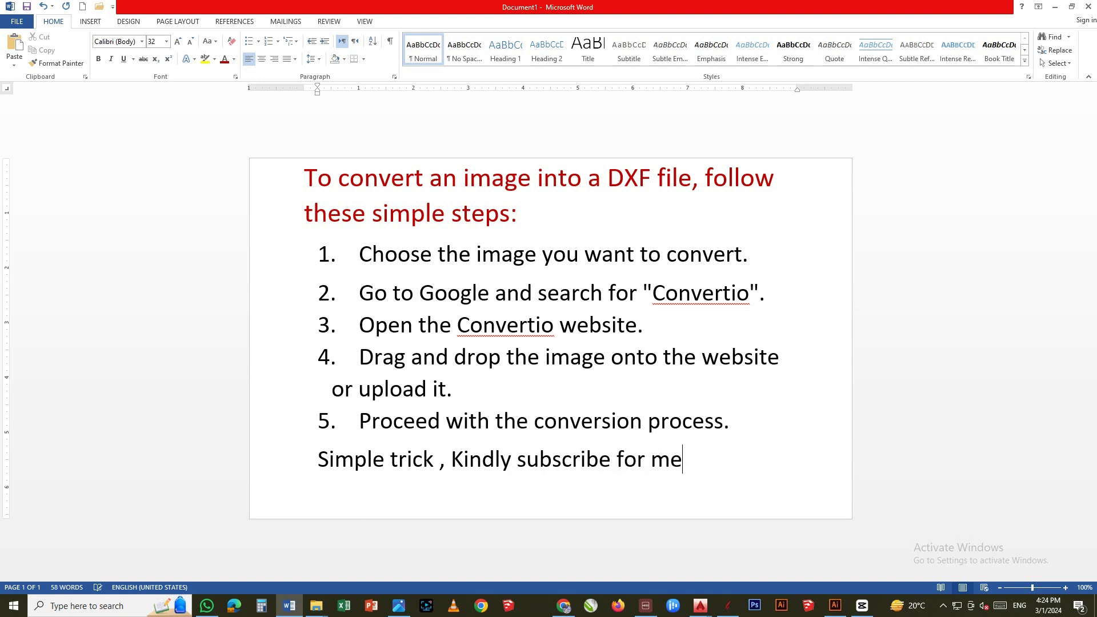
pyautogui.press('BackSpace')
pyautogui.press('BackSpace')
pyautogui.write('m')
pyautogui.write('oore')
pyautogui.press('BackSpace')
pyautogui.press('BackSpace')
pyautogui.press('BackSpace')
pyautogui.write('re.tha')
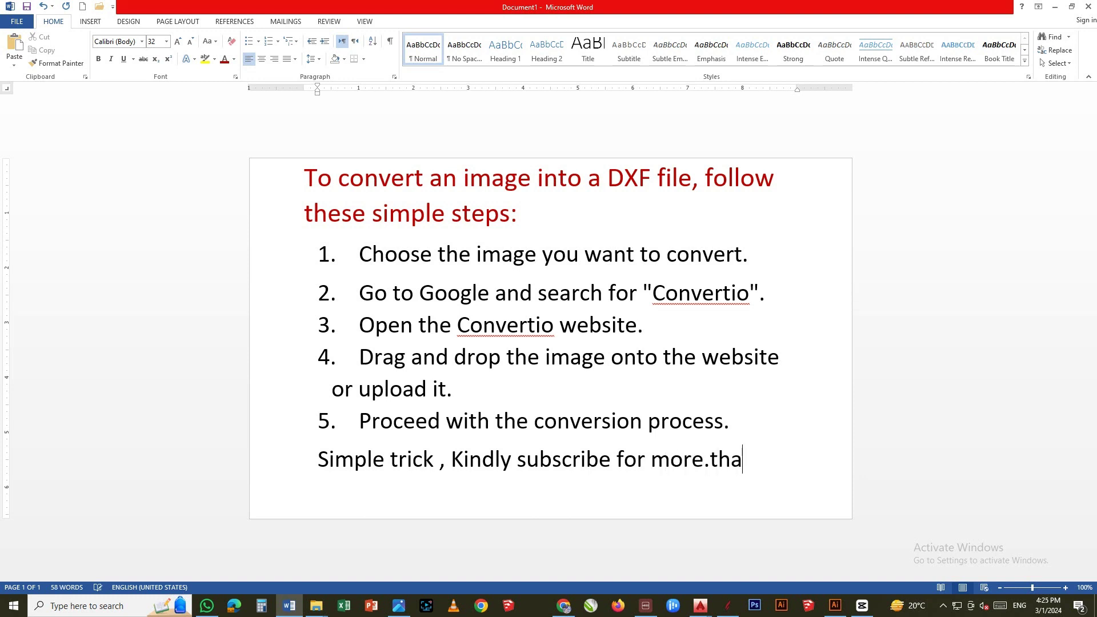
pyautogui.write('nks')
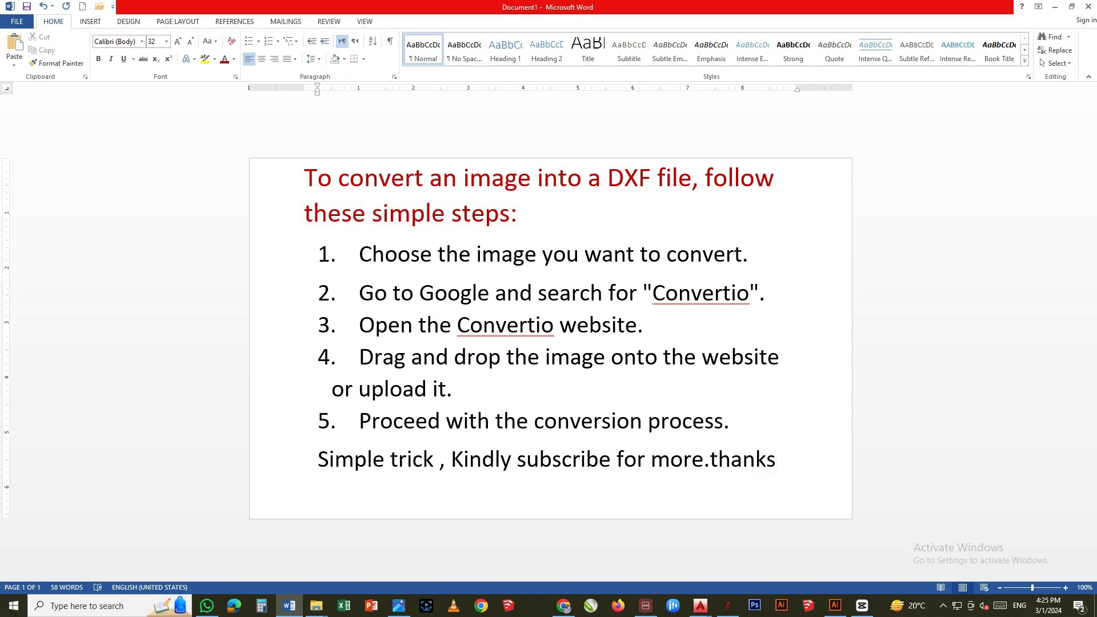